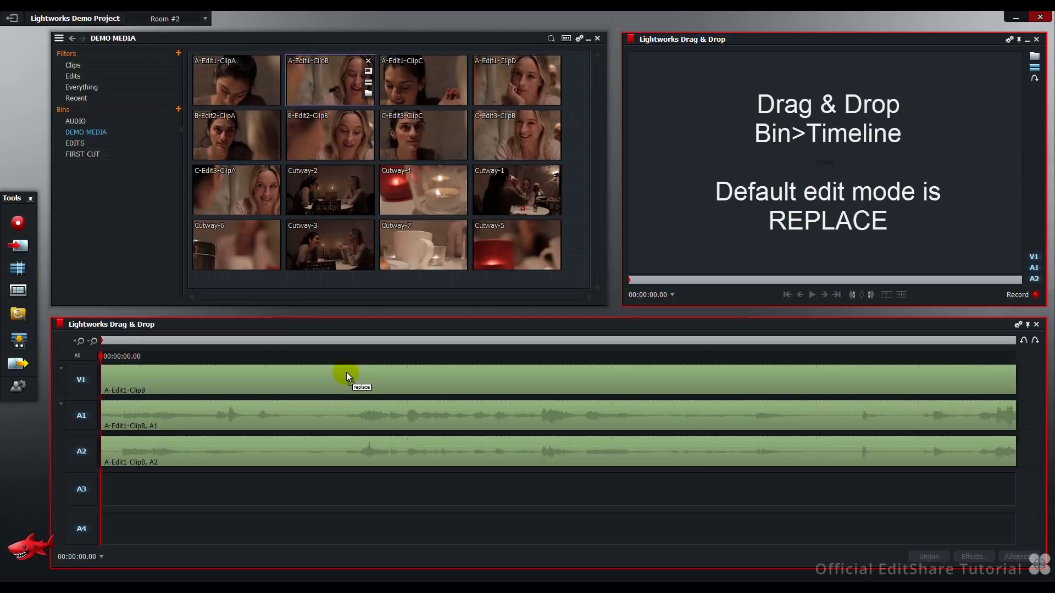
- Append A-Edit1-ClipC and A-Edit1-ClipD from the DEMO MEDIA bin to the end of the sequence after A-Edit1-ClipB
left_click(417, 79)
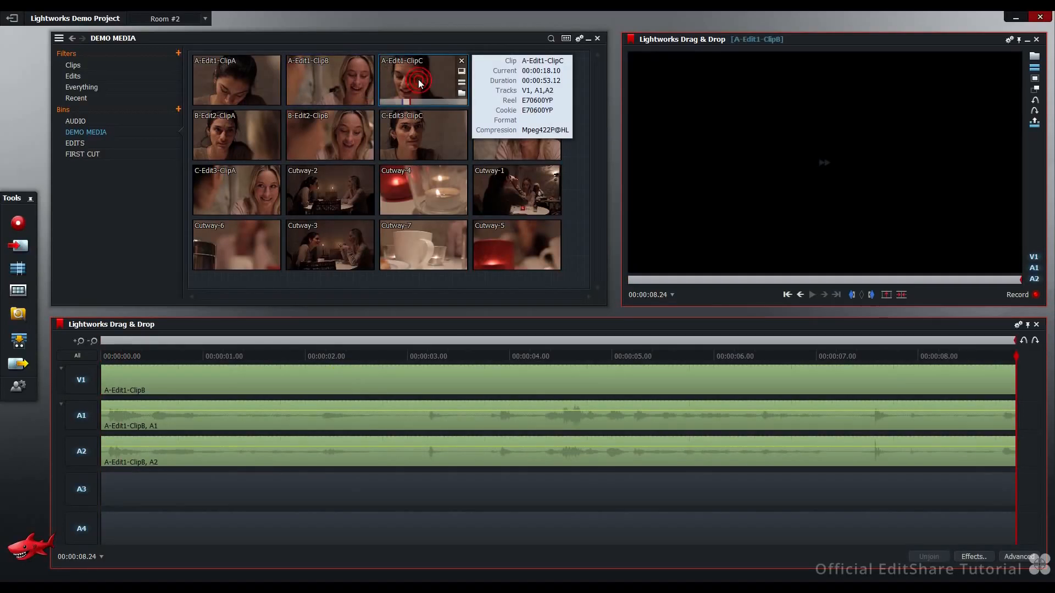
left_click_drag(417, 79, 1010, 380)
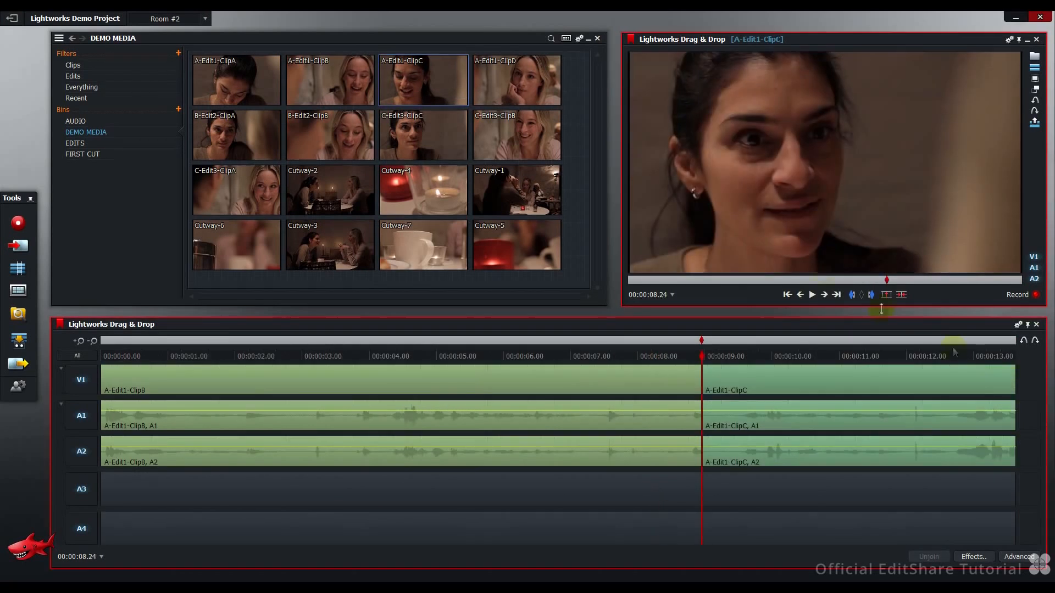
left_click_drag(550, 96, 1013, 378)
- Place A-Edit1-ClipD over A-Edit1-ClipB at 00:00:03.11, replacing the existing material
left_click_drag(509, 80, 216, 380)
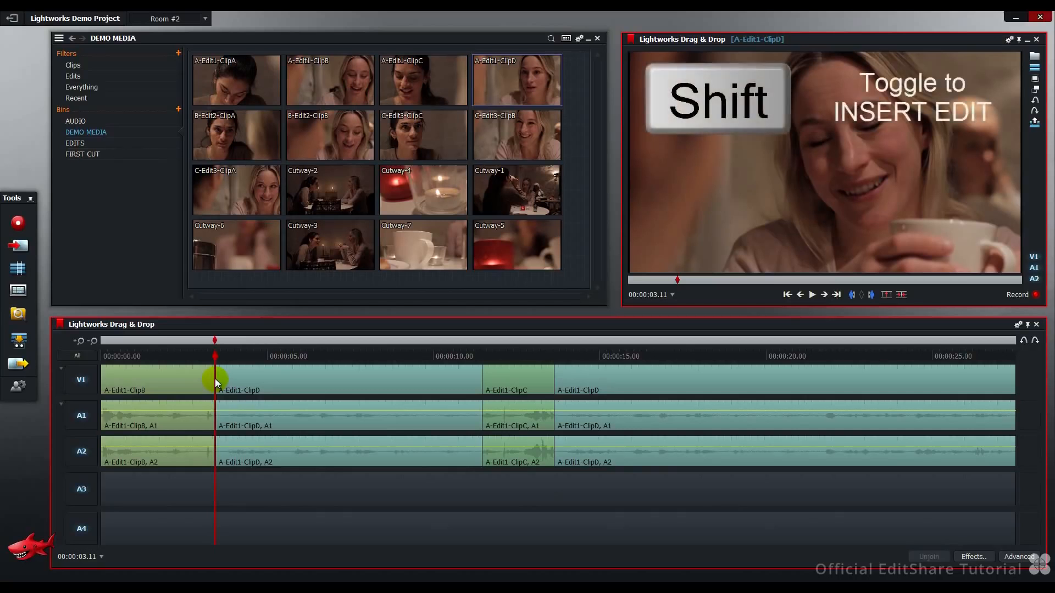
left_click_drag(215, 379, 215, 378)
- Insert B-Edit2-ClipA from the bin at the cut before A-Edit1-ClipC, at 00:00:11.12, using an insert edit
left_click(228, 145)
left_click_drag(232, 133, 476, 374)
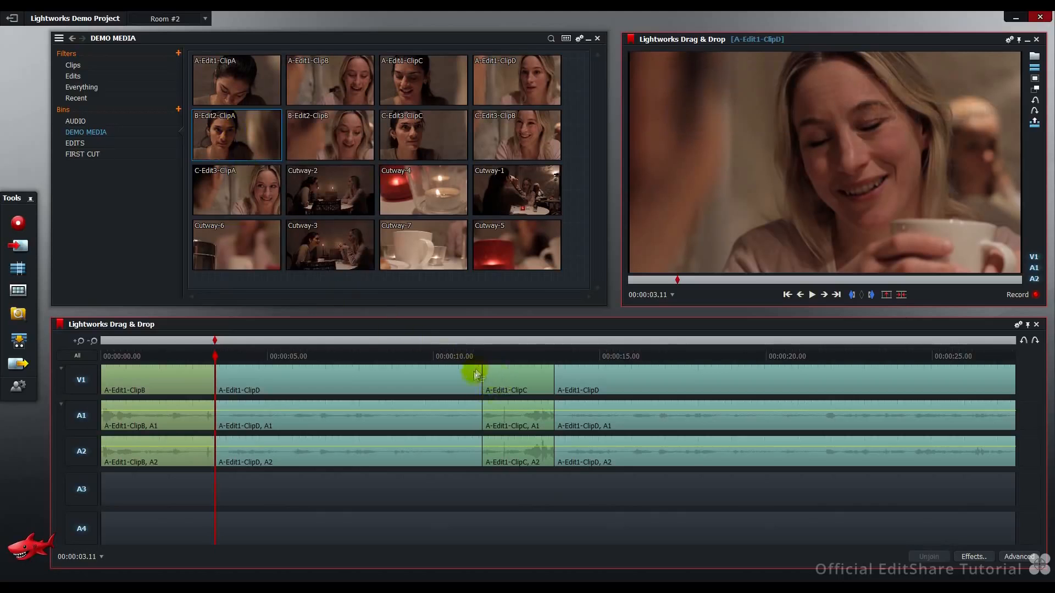
left_click_drag(406, 312, 502, 365)
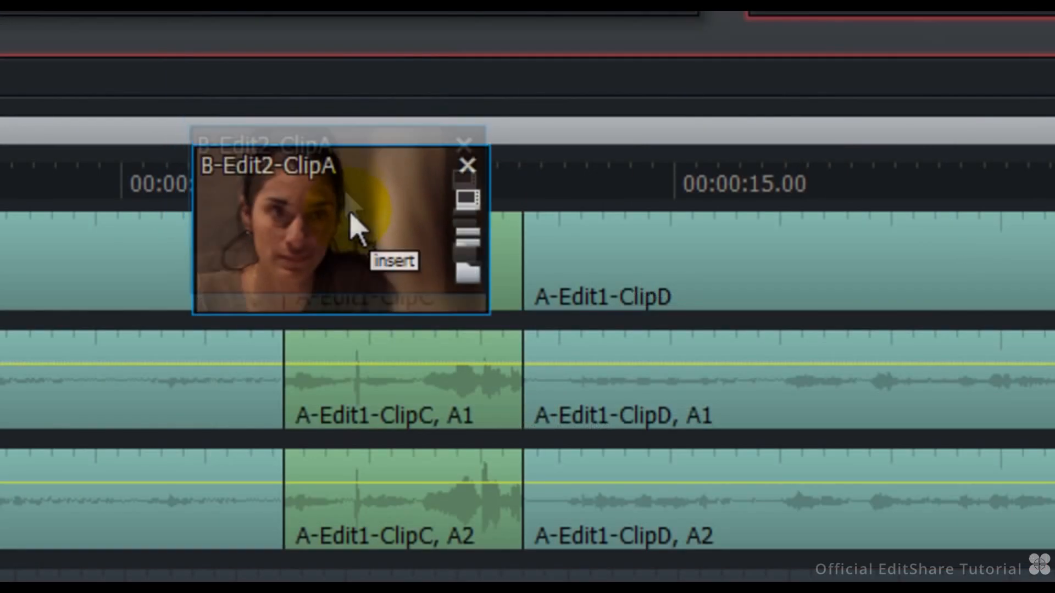
left_click_drag(350, 215, 303, 227)
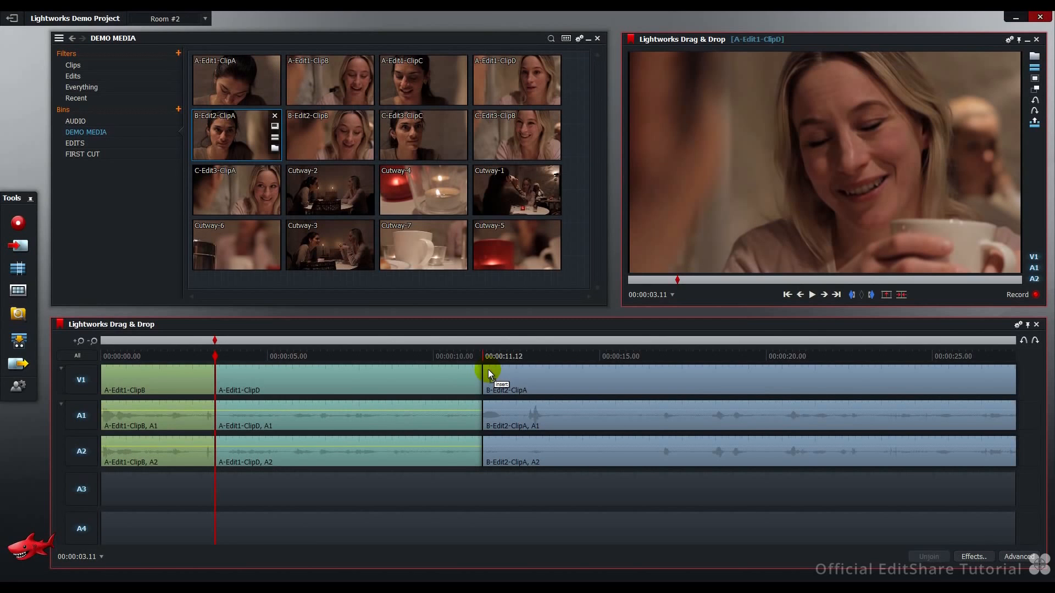
left_click_drag(488, 370, 488, 369)
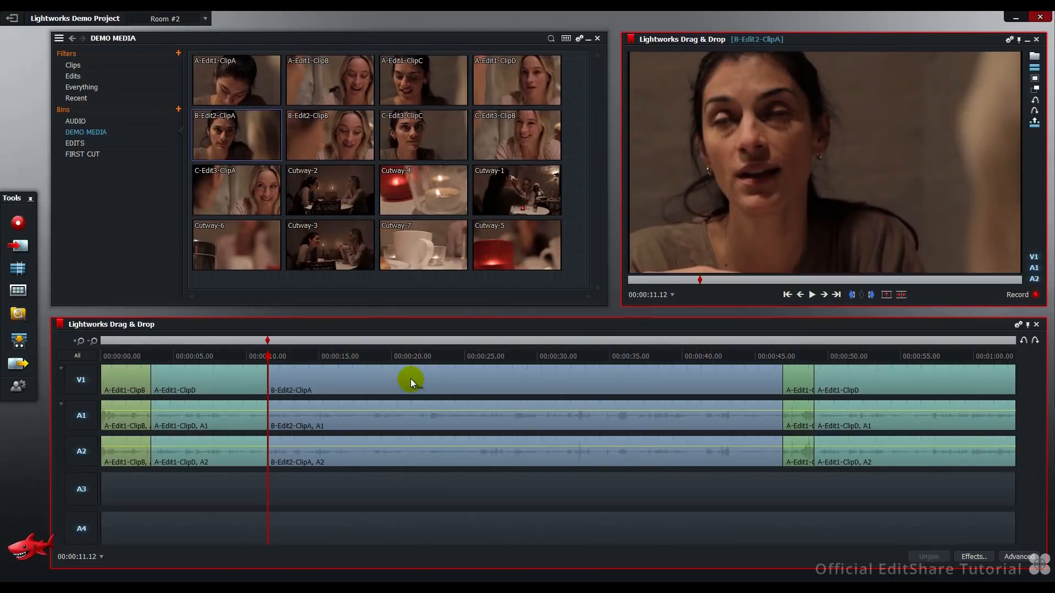
- Insert B-Edit2-ClipB into the middle of B-Edit2-ClipA at 00:00:22.05
mouse_move(332, 137)
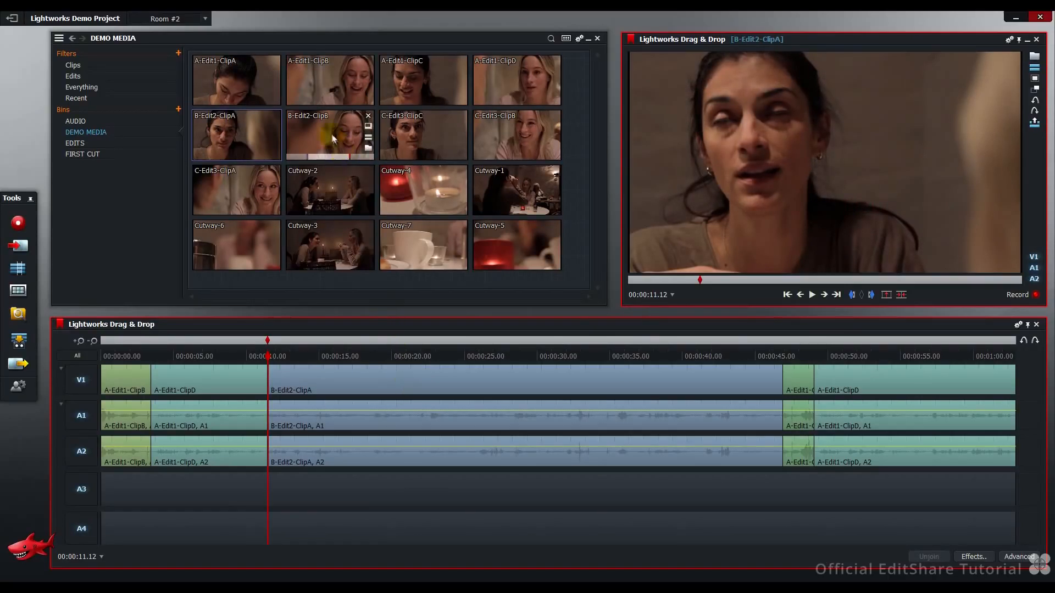
left_click_drag(330, 133, 426, 381)
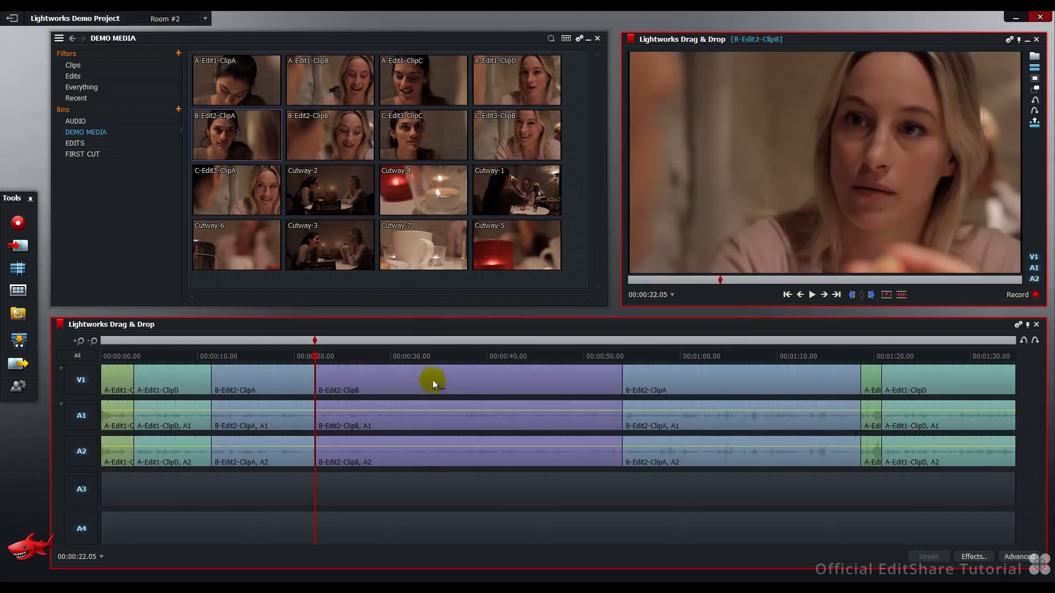
- Step the playhead back two cuts to the start of A-Edit1-ClipD and forward two cuts to B-Edit2-ClipB
left_click(787, 295)
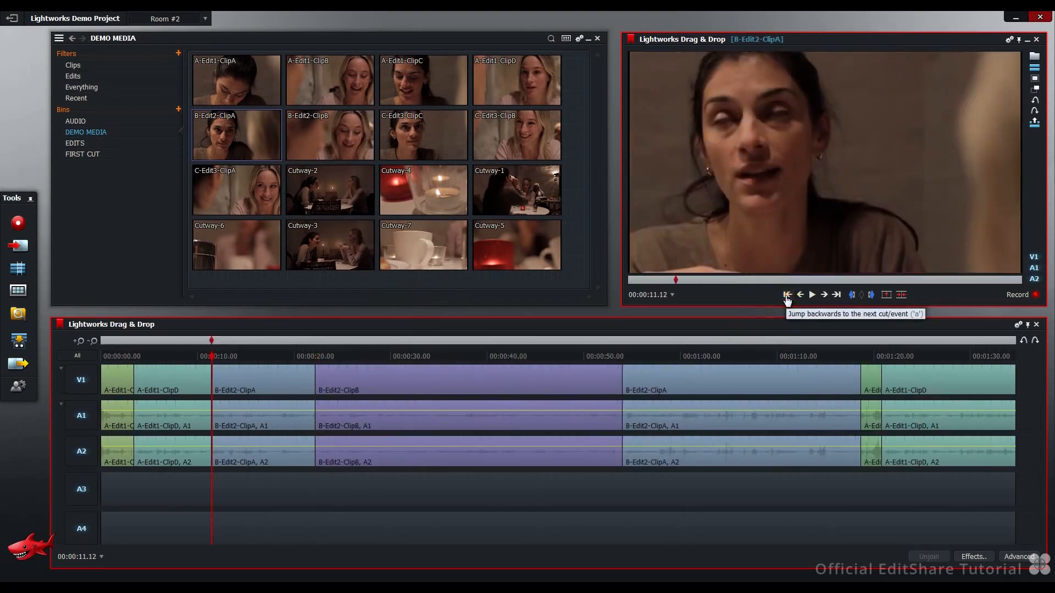
left_click(787, 296)
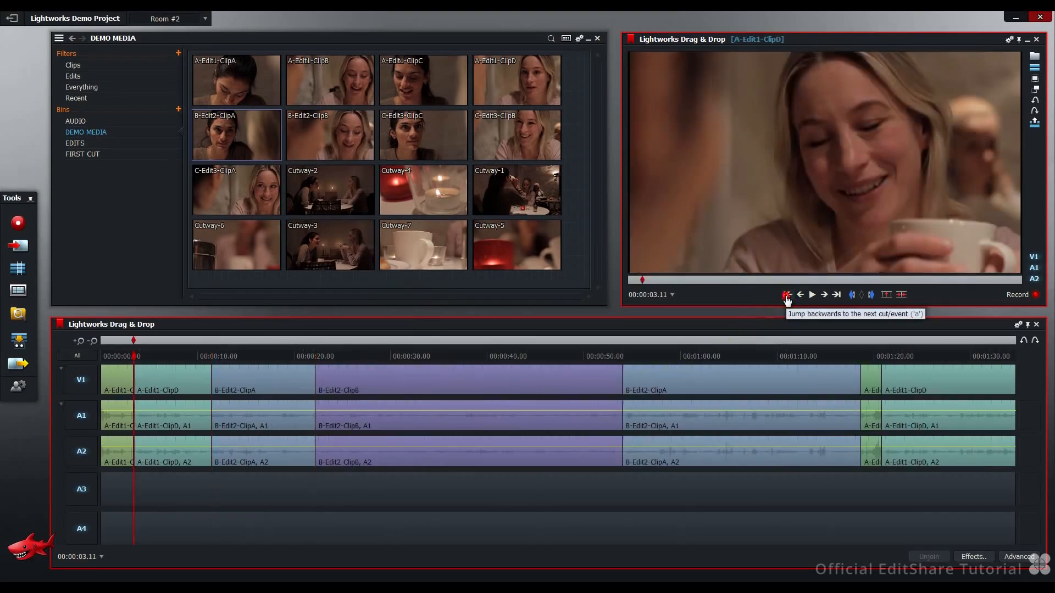
left_click(835, 296)
left_click(835, 296)
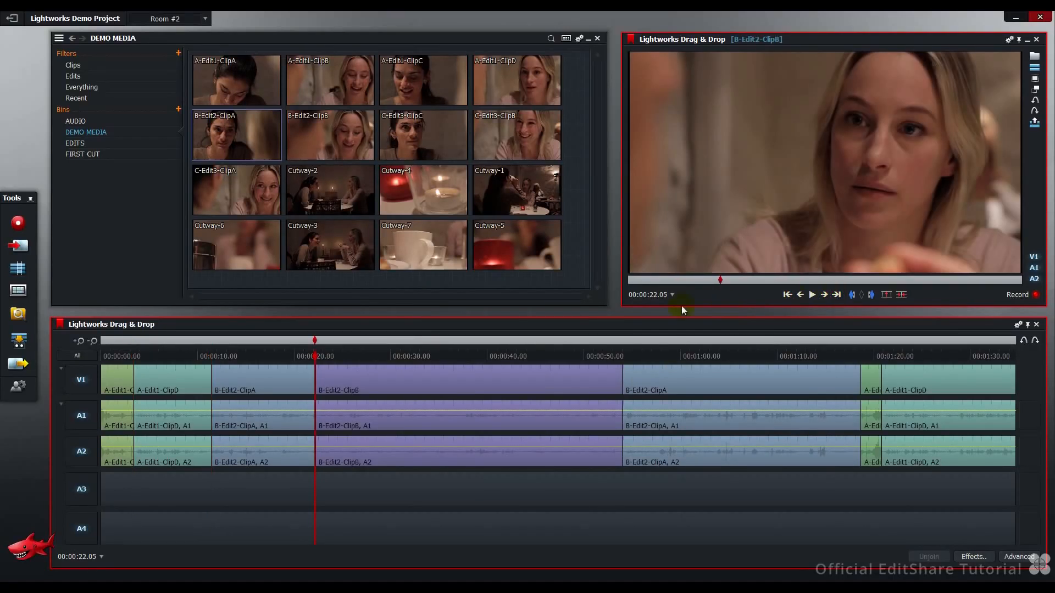
- Insert C-Edit3-ClipC into B-Edit2-ClipB with the playhead parked at 00:00:38.05
left_click_drag(317, 358, 466, 375)
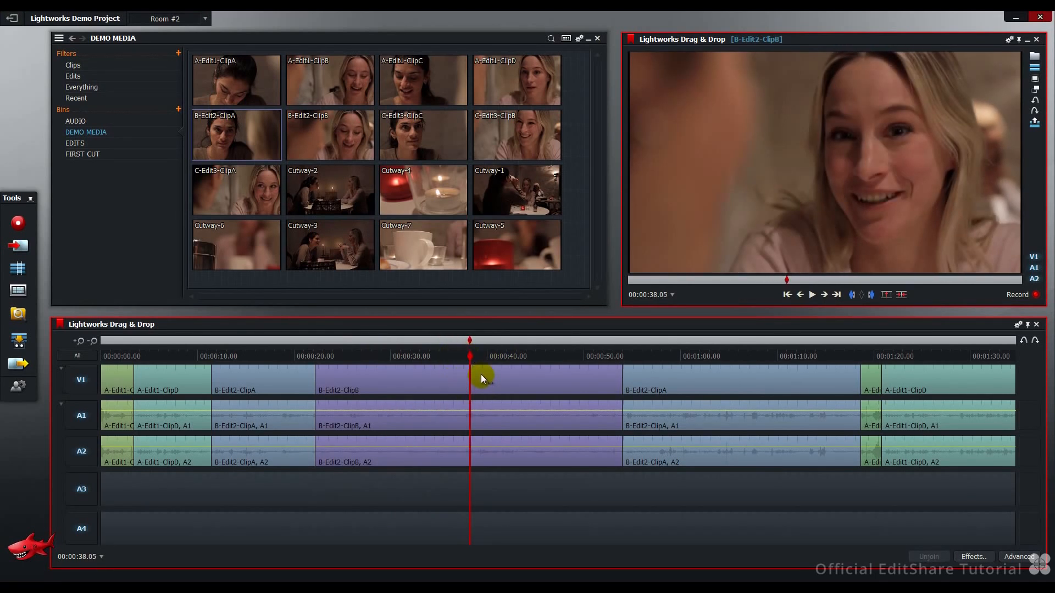
left_click_drag(413, 143, 420, 150)
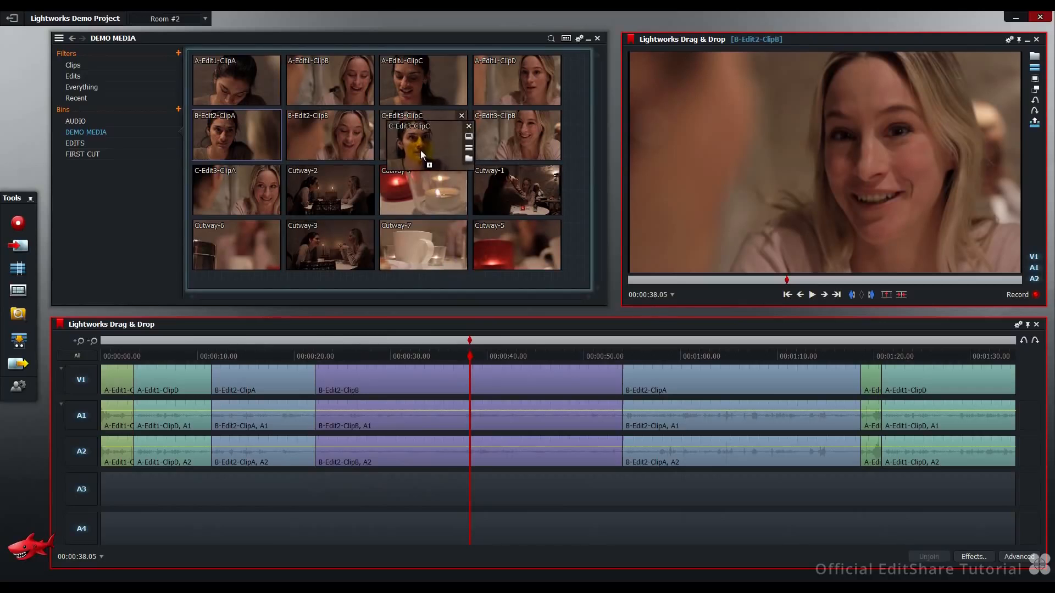
left_click_drag(420, 150, 467, 381)
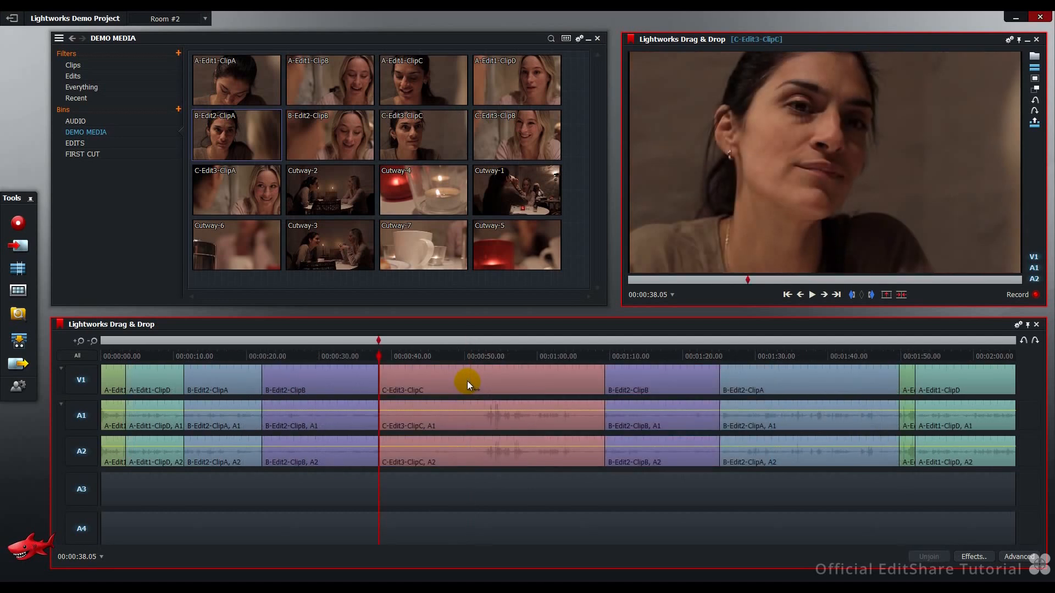
- Insert B-Edit2-ClipA, B-Edit2-ClipB and C-Edit3-ClipC together at the cut after C-Edit3-ClipC, at 00:01:09.08
left_click(252, 142, "ctrl")
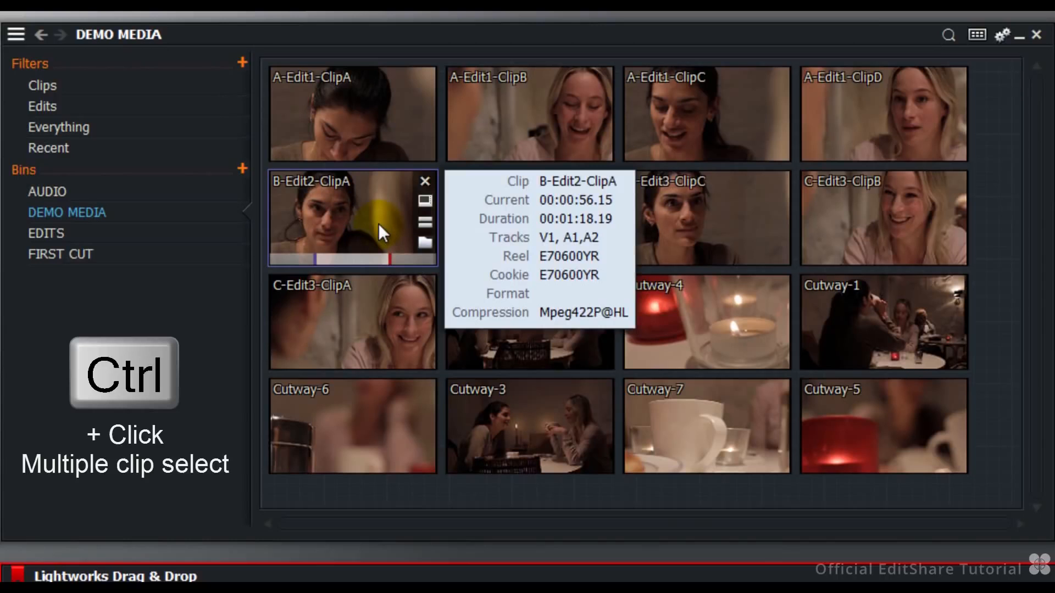
left_click(378, 223, "ctrl")
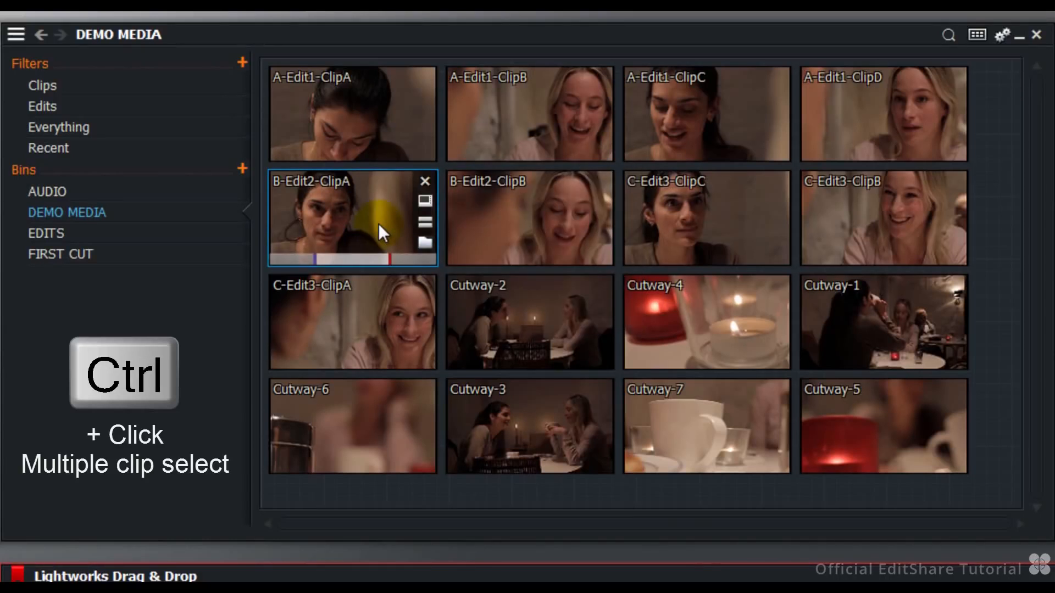
left_click(506, 207, "ctrl")
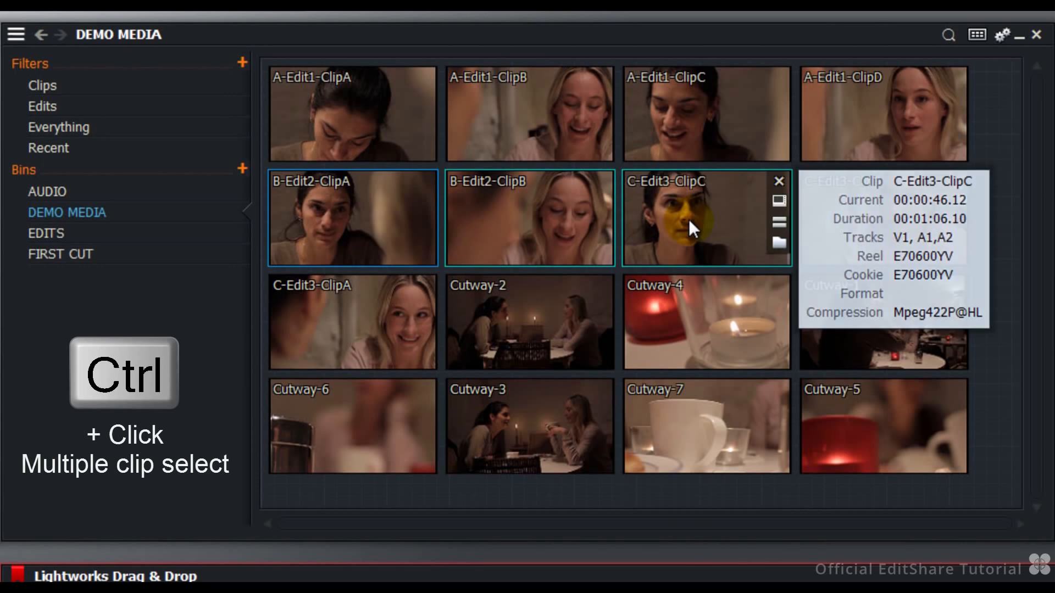
left_click_drag(687, 218, 722, 261)
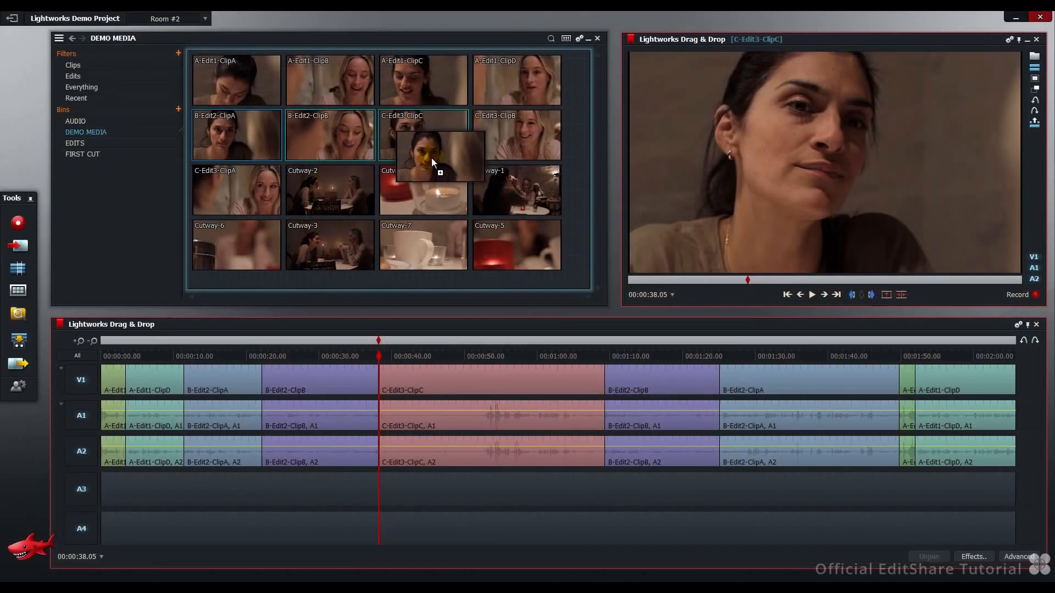
left_click_drag(430, 157, 601, 391)
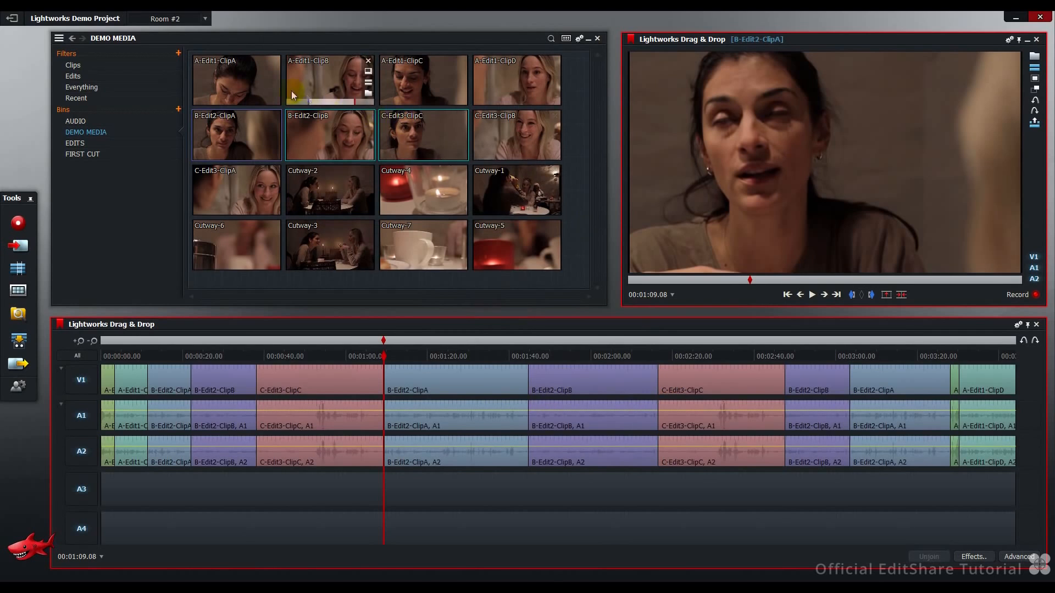
- Place A-Edit1-ClipA, A-Edit1-ClipB and A-Edit1-ClipC together at 00:02:04.03, replacing the existing material
left_click(242, 82)
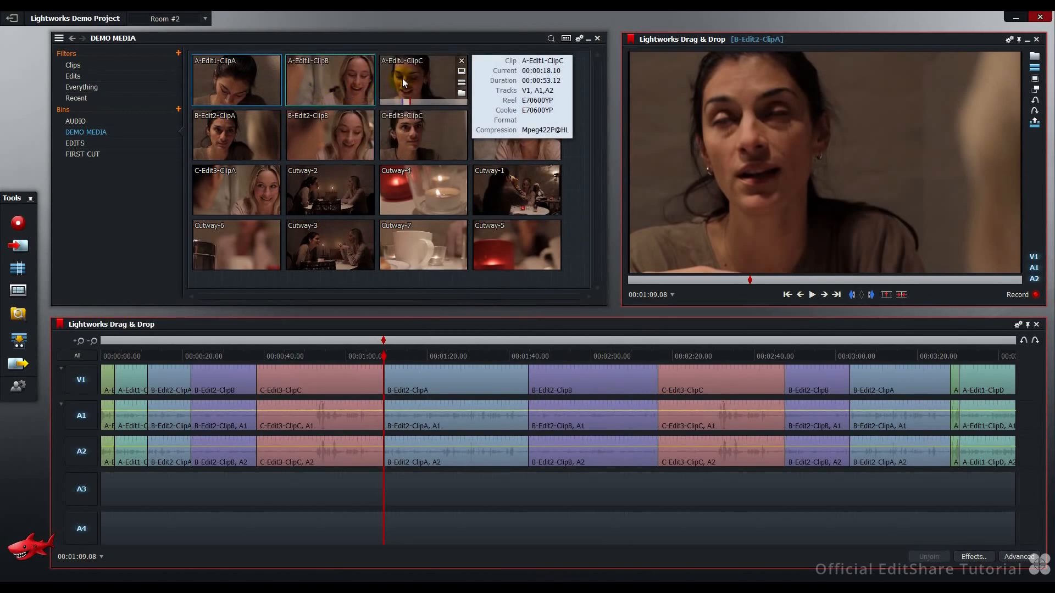
left_click(402, 78, "shift")
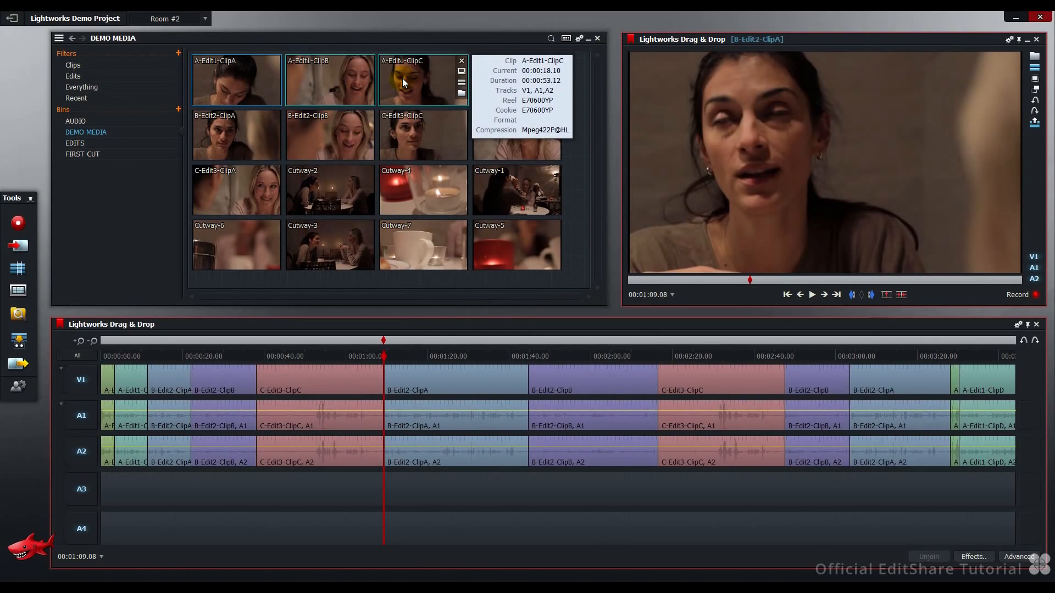
left_click_drag(403, 78, 607, 390)
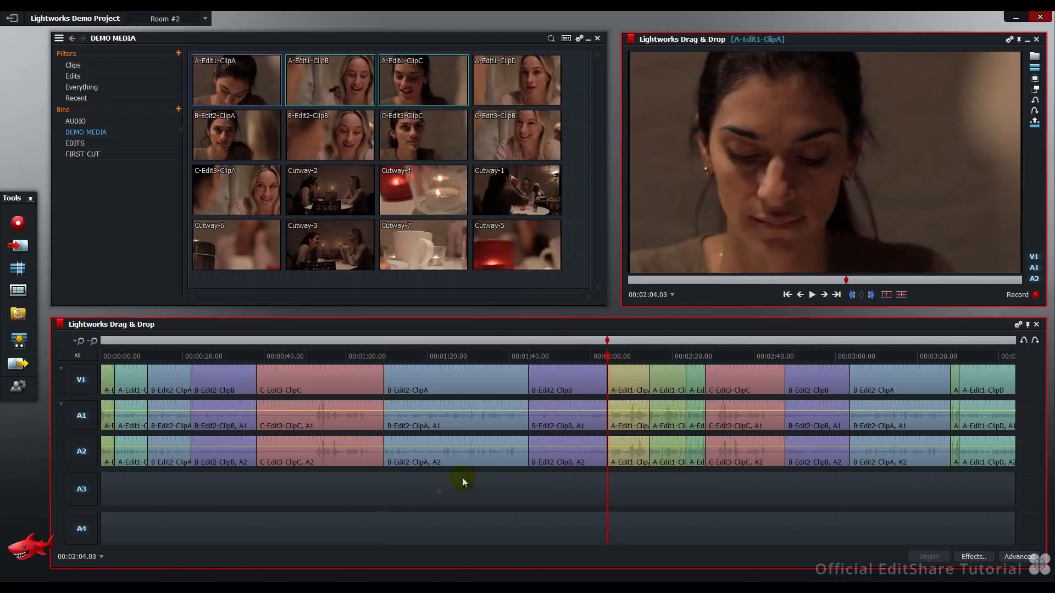
- Place Ambient 48KHz WAV from the AUDIO bin on tracks A3 and A4 at 00:00:43.22 without shifting other clips, and undo it
left_click(82, 121)
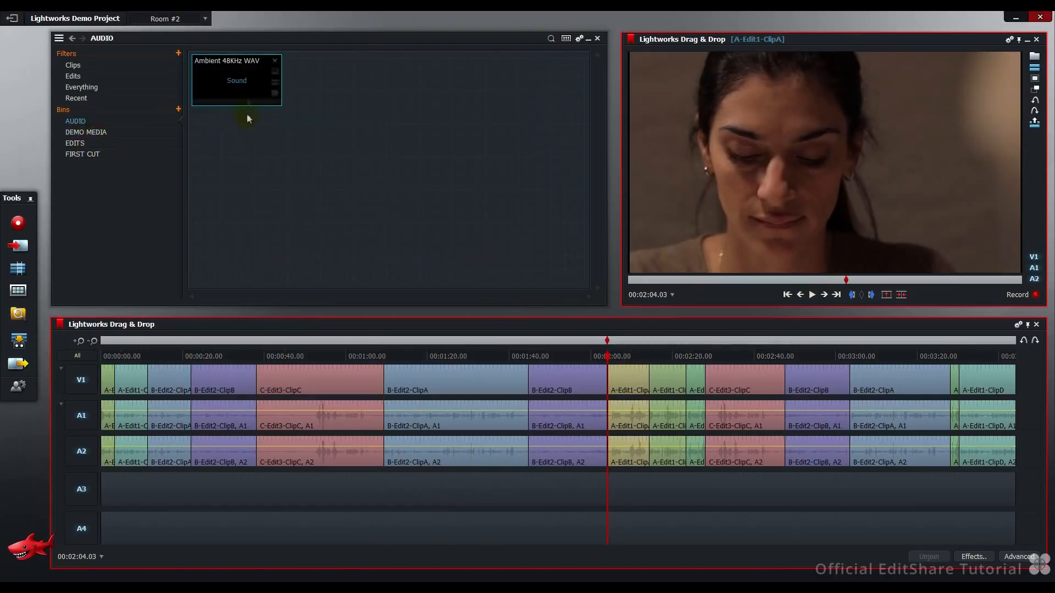
mouse_move(242, 84)
left_click_drag(240, 81, 285, 479)
mouse_move(285, 482)
left_mouse_down()
mouse_move(173, 481)
mouse_move(326, 483)
mouse_move(277, 483)
left_mouse_up()
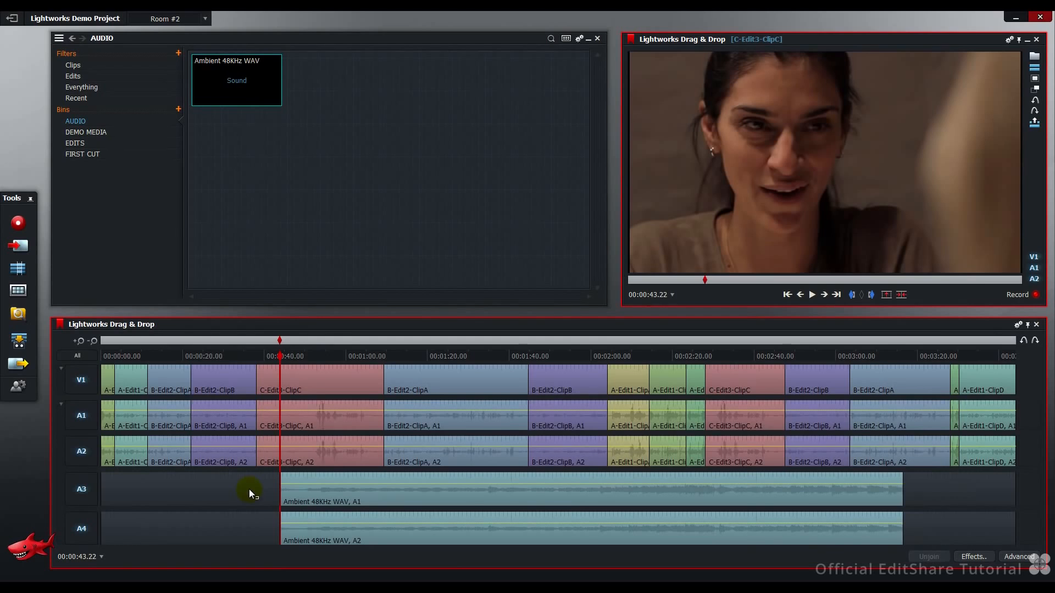
left_click(1022, 340)
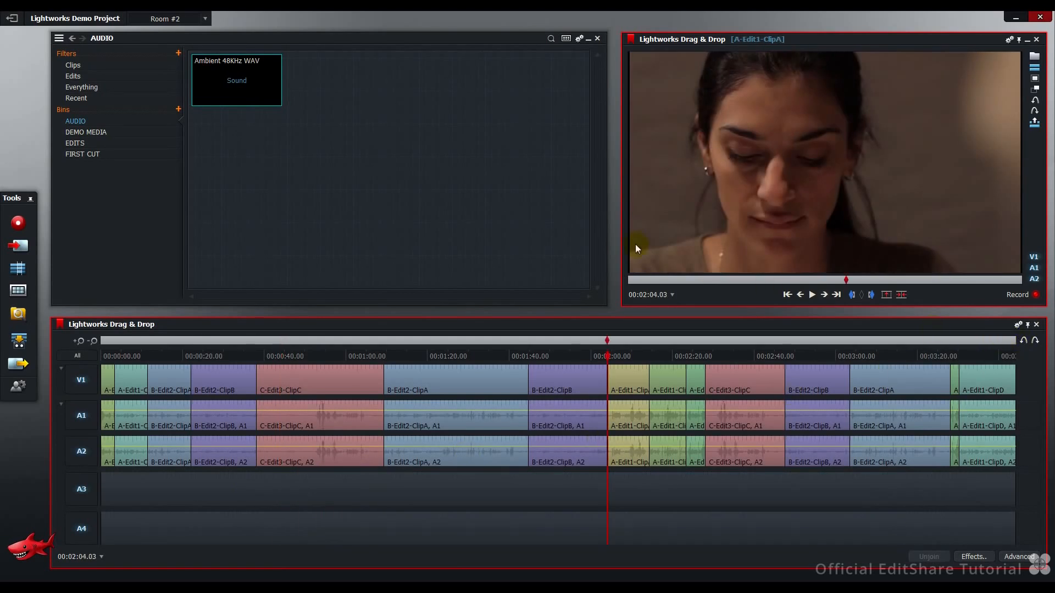
- Place Ambient 48KHz WAV on tracks A3 and A4 at 00:00:26.03 as an insert edit, and undo the insert
mouse_move(239, 84)
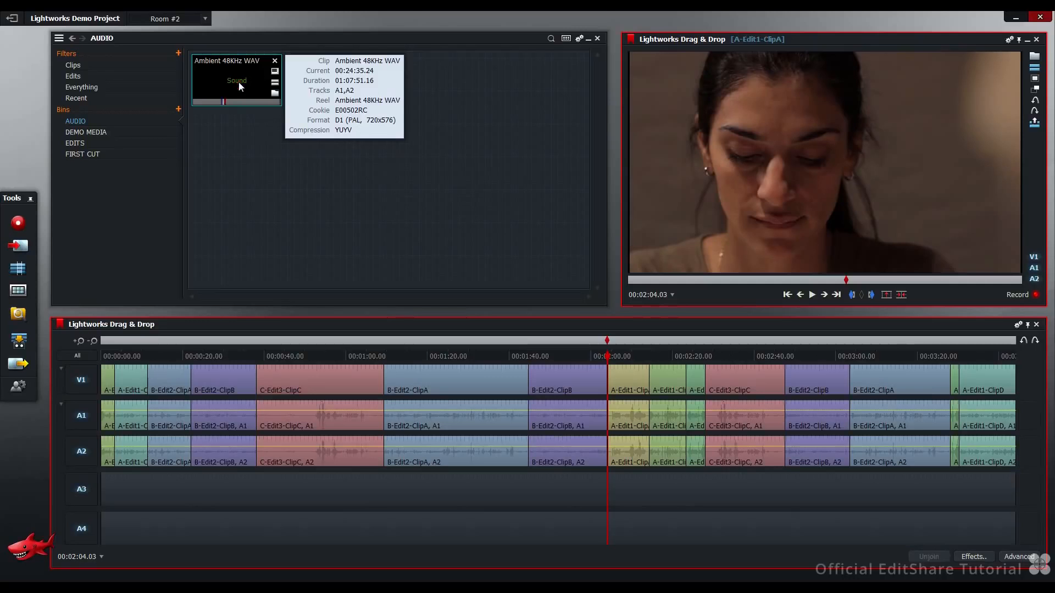
left_click_drag(239, 81, 208, 488)
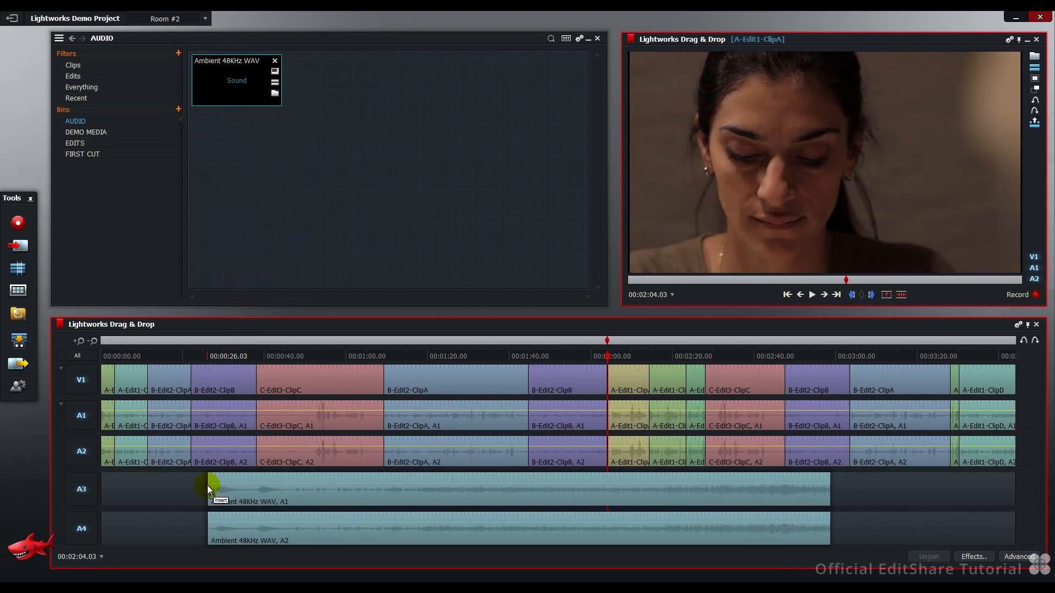
left_click_drag(208, 488, 208, 488)
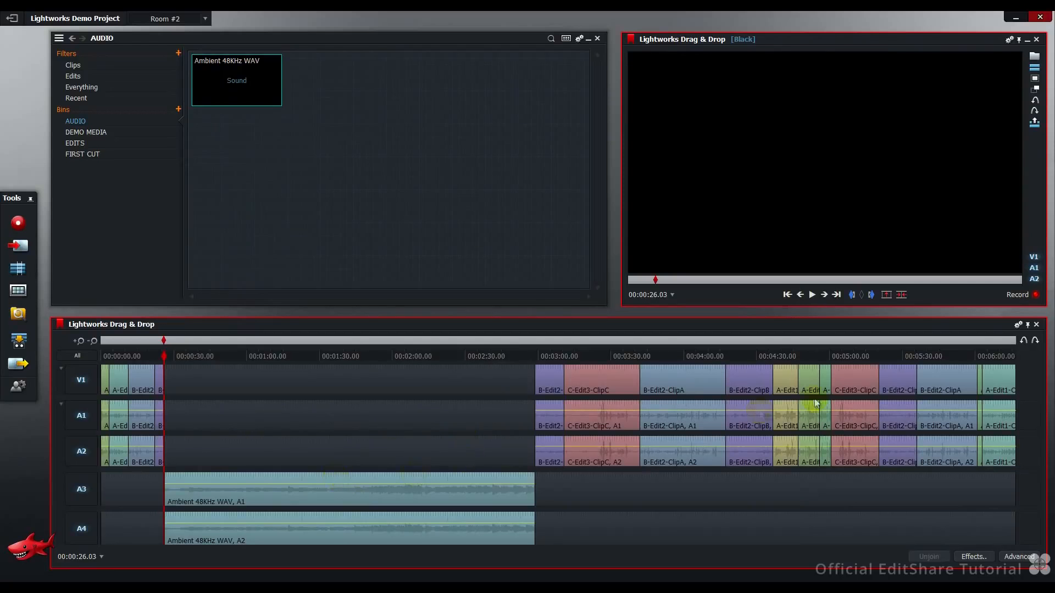
left_click(1023, 341)
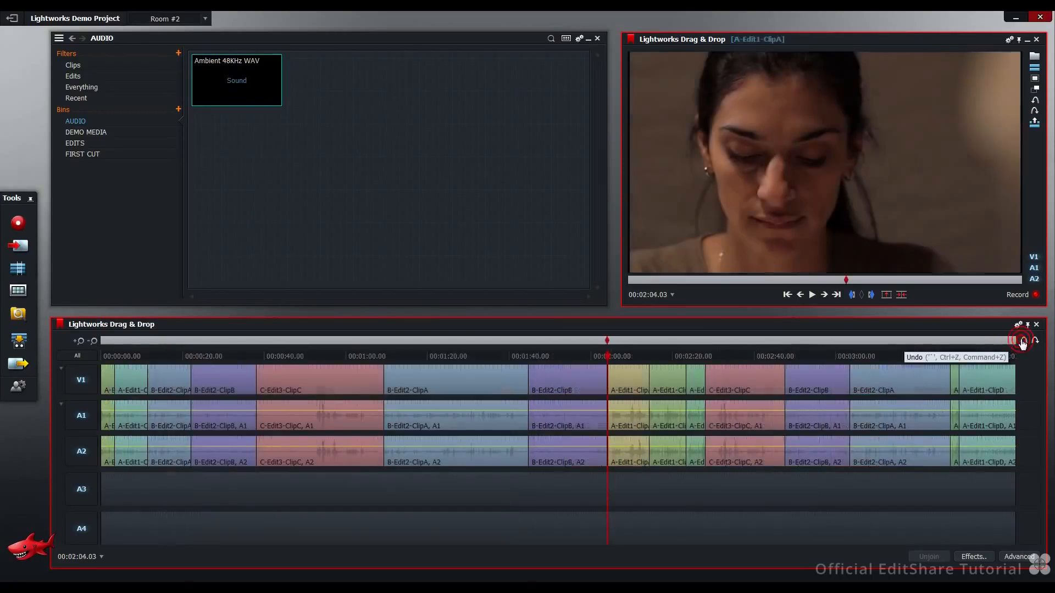
- Add one video track before V1
right_click(432, 373)
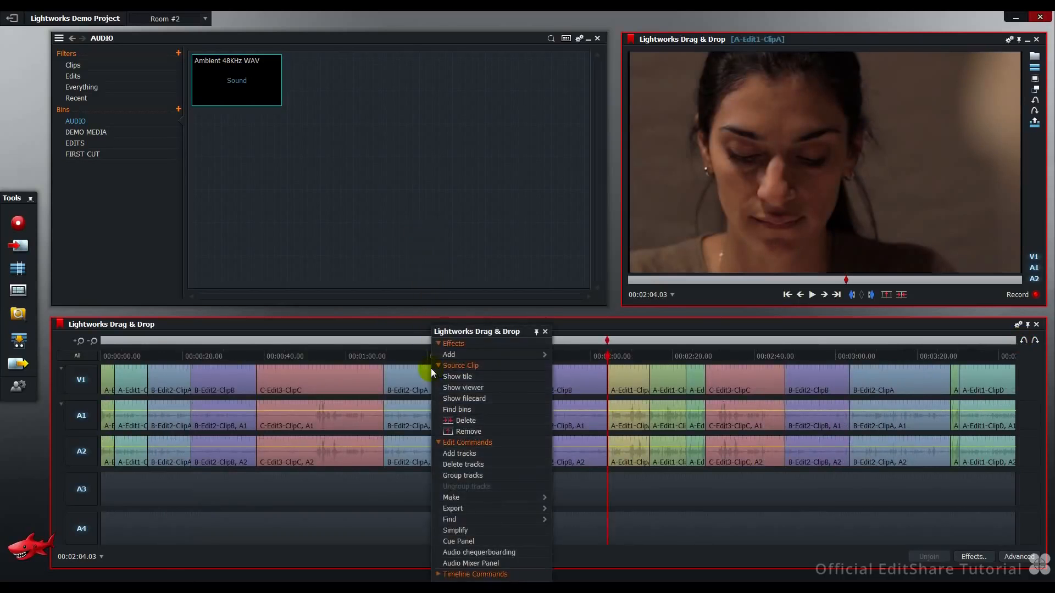
left_click(463, 454)
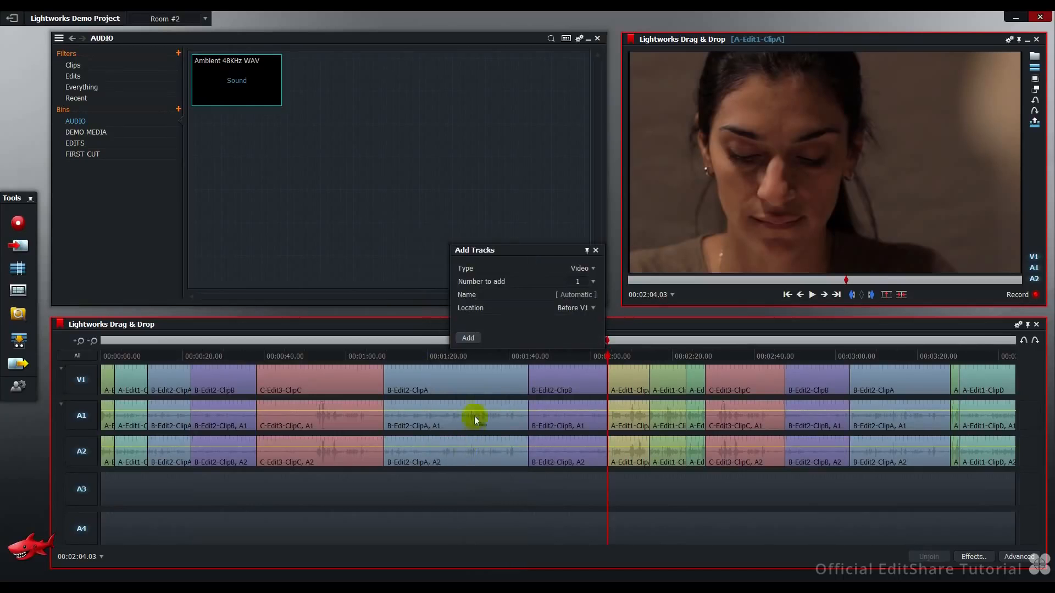
left_click(468, 338)
- Place B-Edit2-ClipB from DEMO MEDIA on V1, A3 and A4 at 00:02:23.10, and C-Edit3-ClipA directly after it on V1, A1 and A2, as replace edits
left_click(107, 132)
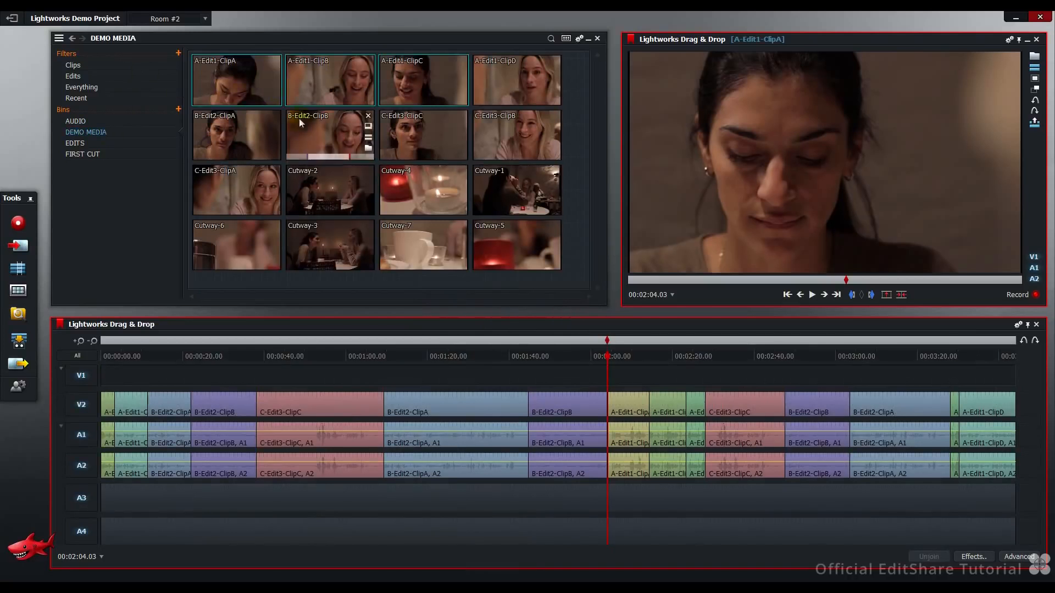
mouse_move(320, 130)
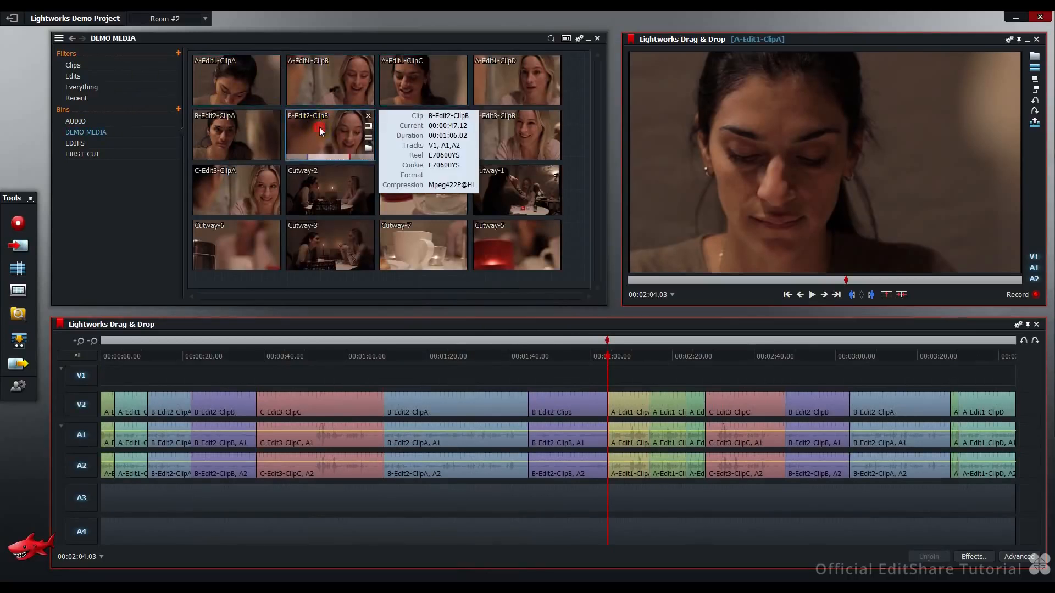
left_click_drag(320, 128, 421, 380)
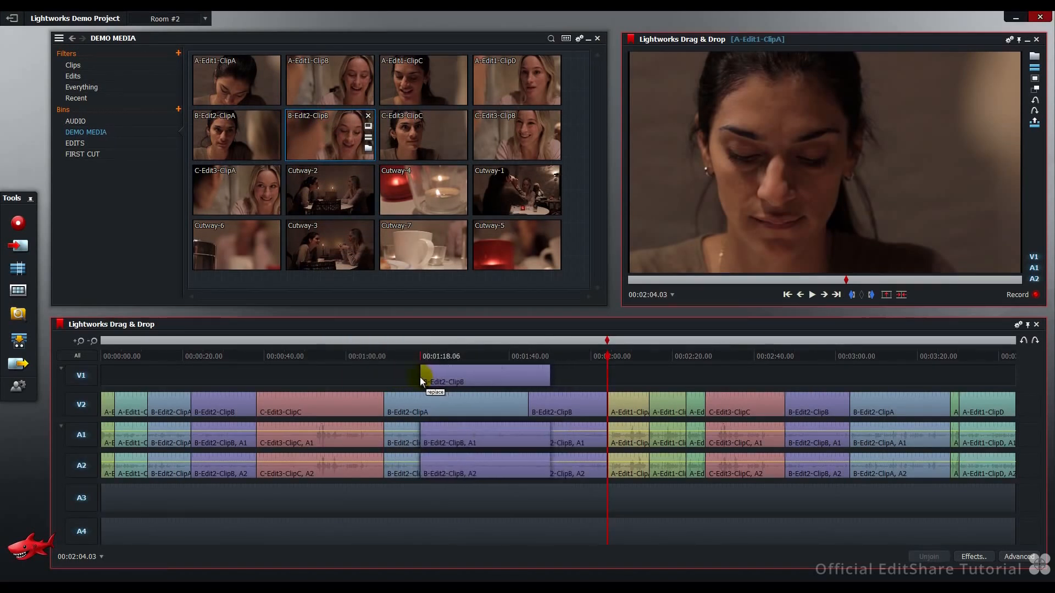
left_click_drag(421, 380, 422, 380)
left_click_drag(422, 380, 307, 404)
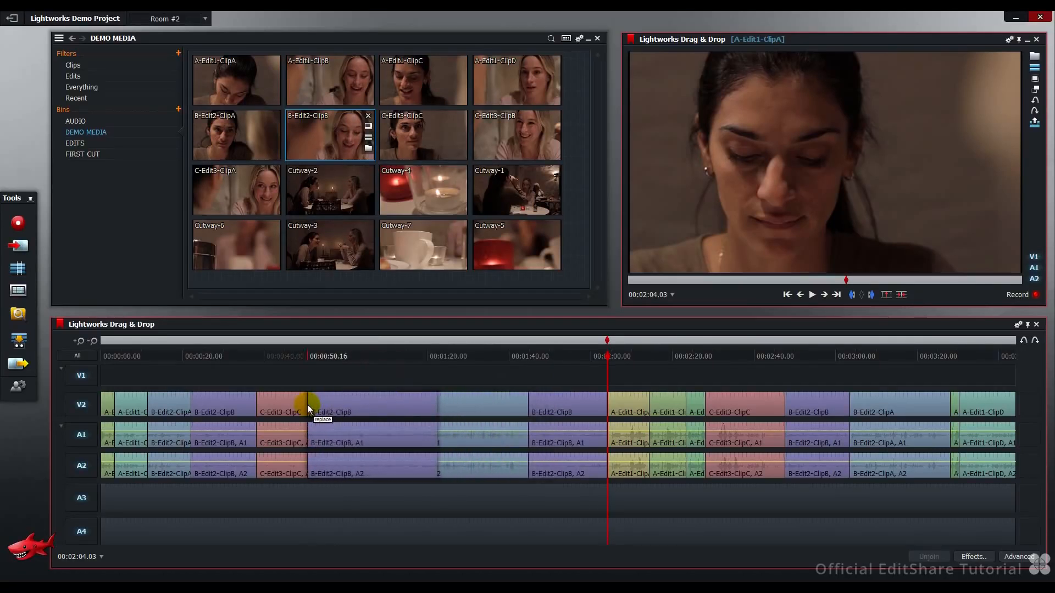
left_click_drag(308, 404, 682, 502)
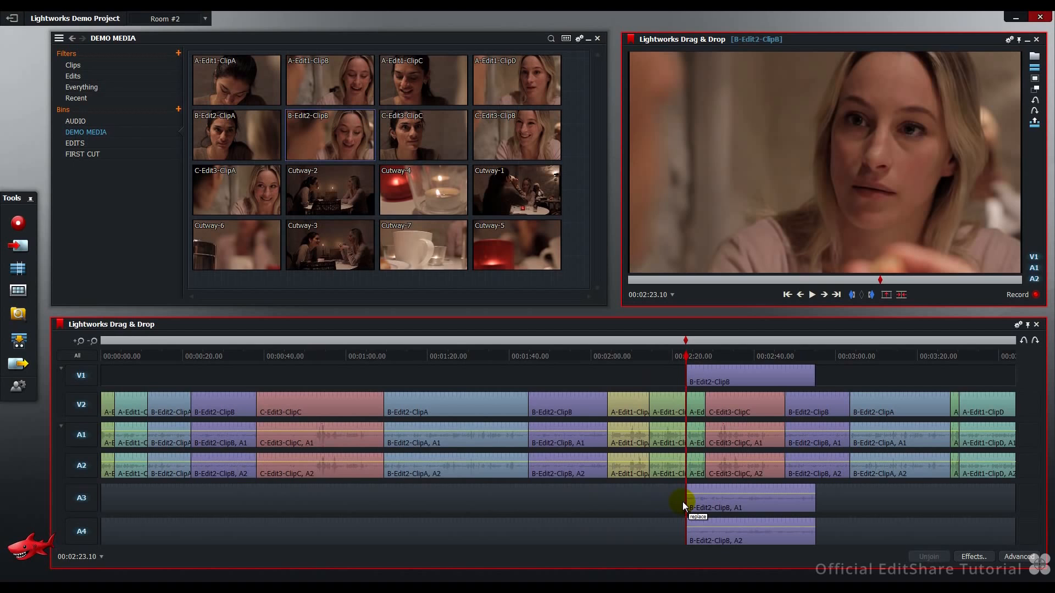
left_click_drag(237, 189, 819, 383)
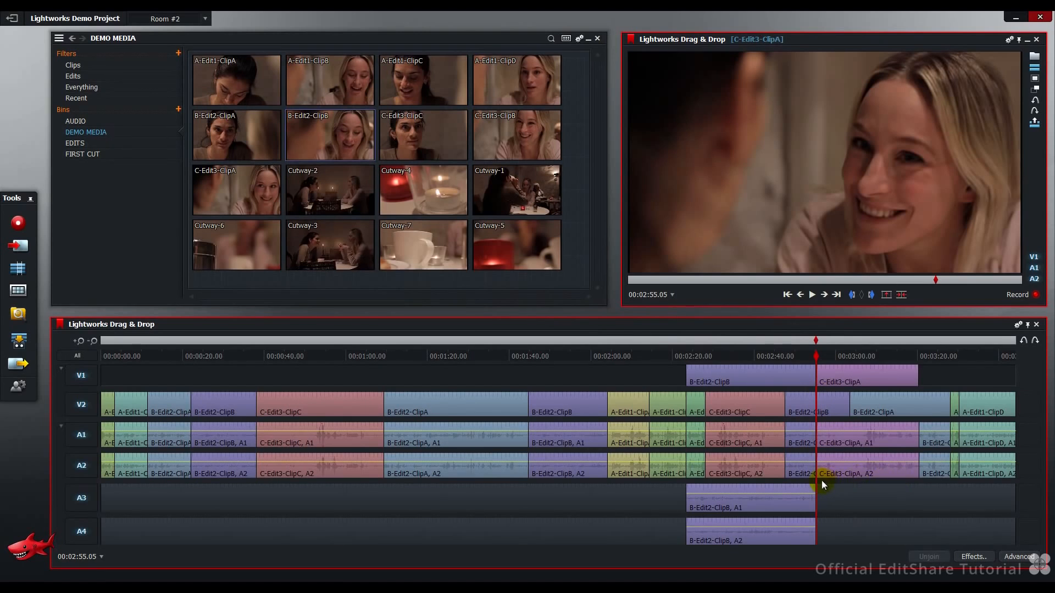
- Place C-Edit3-ClipC on tracks V1, A3 and A4 at 00:00:54.23 as an insert edit
mouse_move(413, 134)
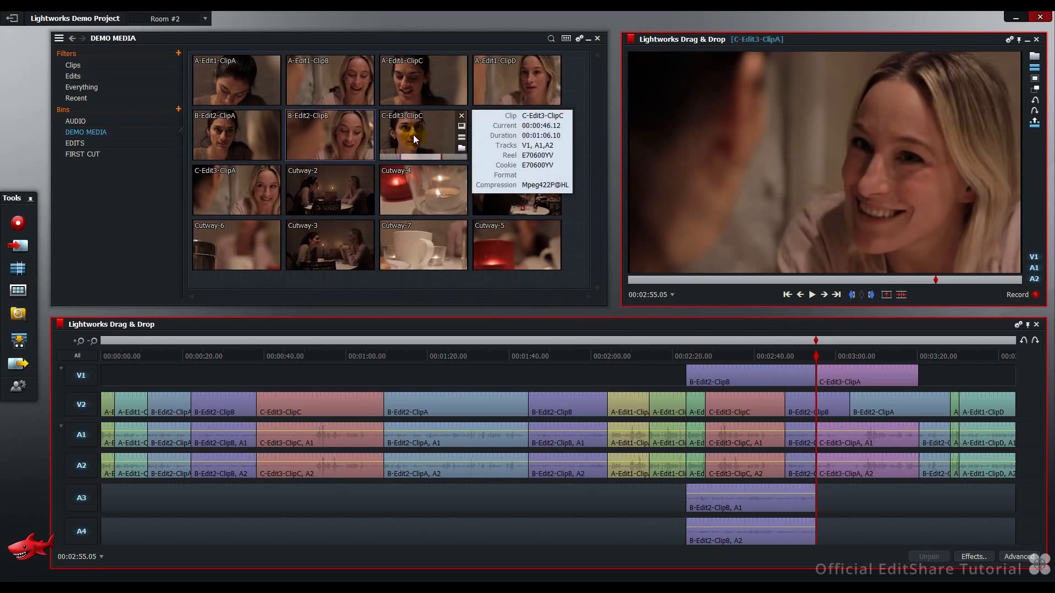
left_click_drag(413, 134, 418, 157)
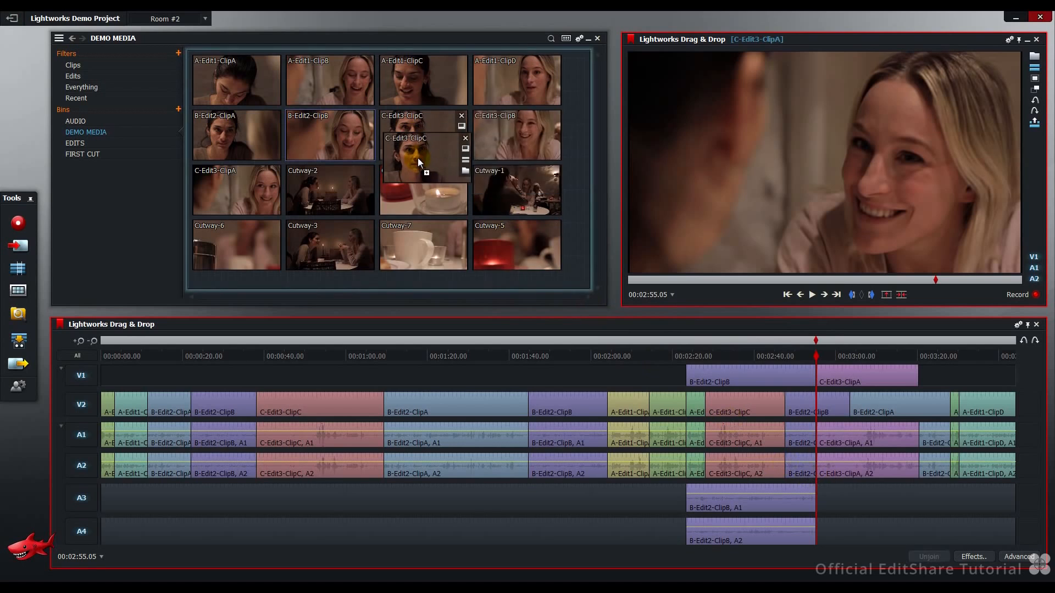
left_click_drag(417, 157, 324, 502)
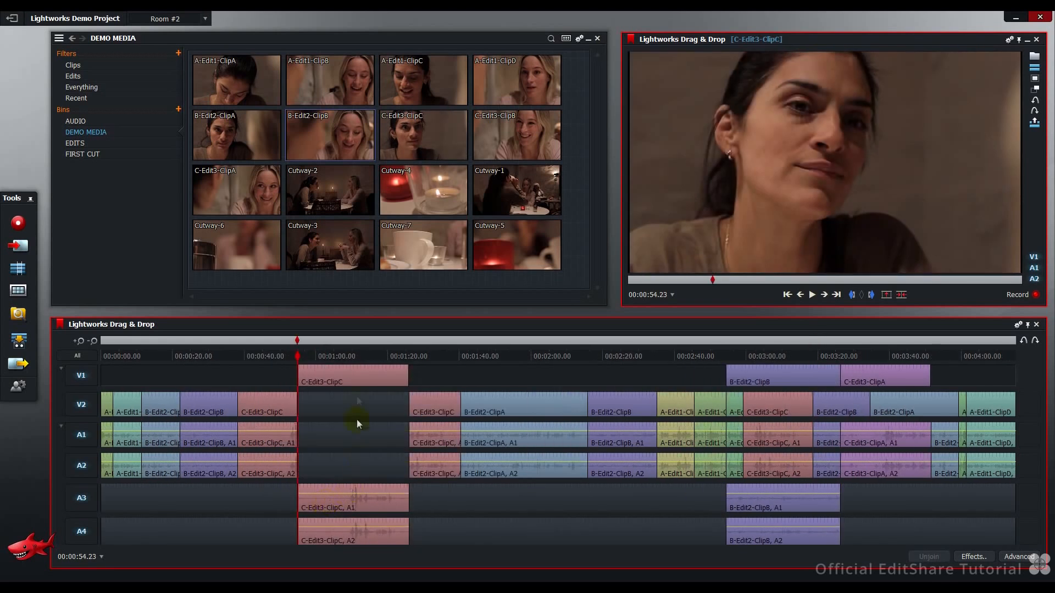